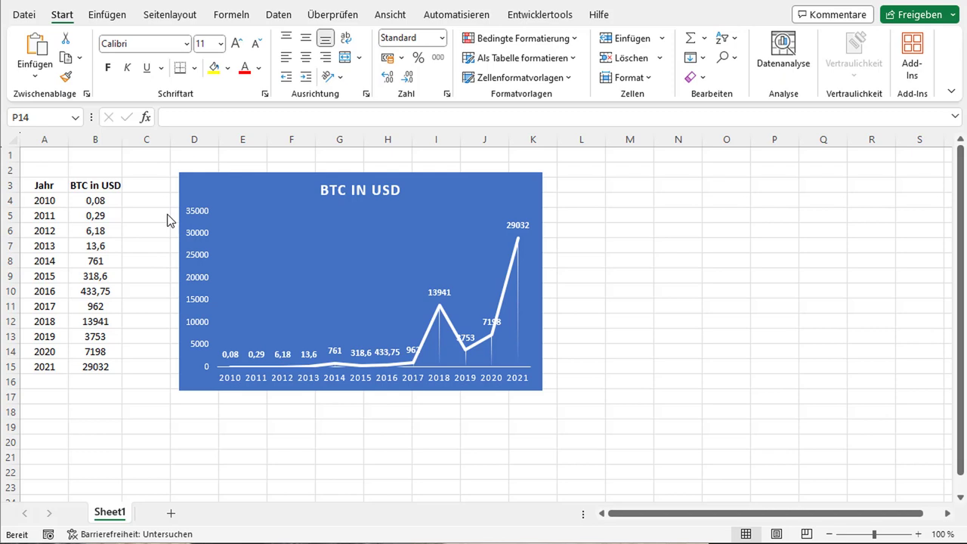
Select the Jahr and BTC in USD header cells, then select the old blue BTC chart.
left_click(44, 185)
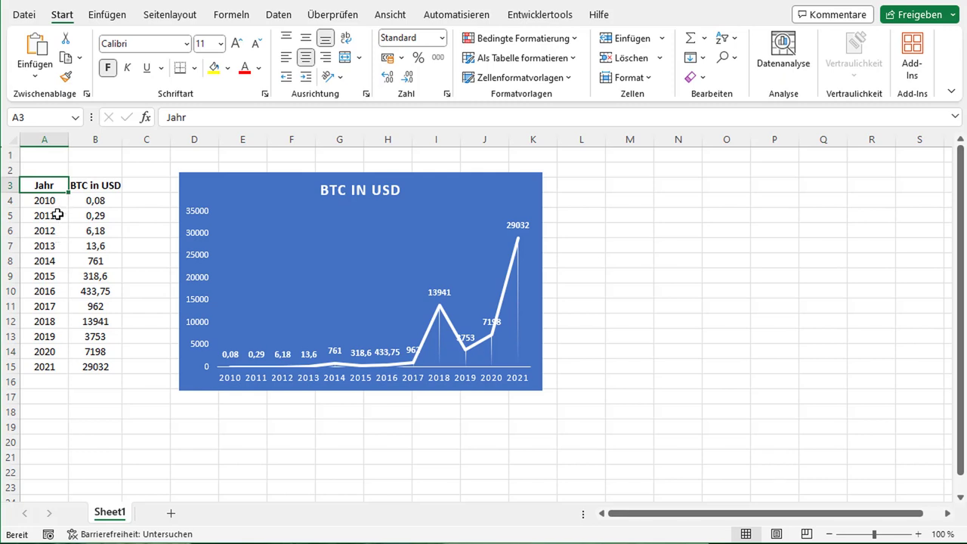
left_click(92, 187)
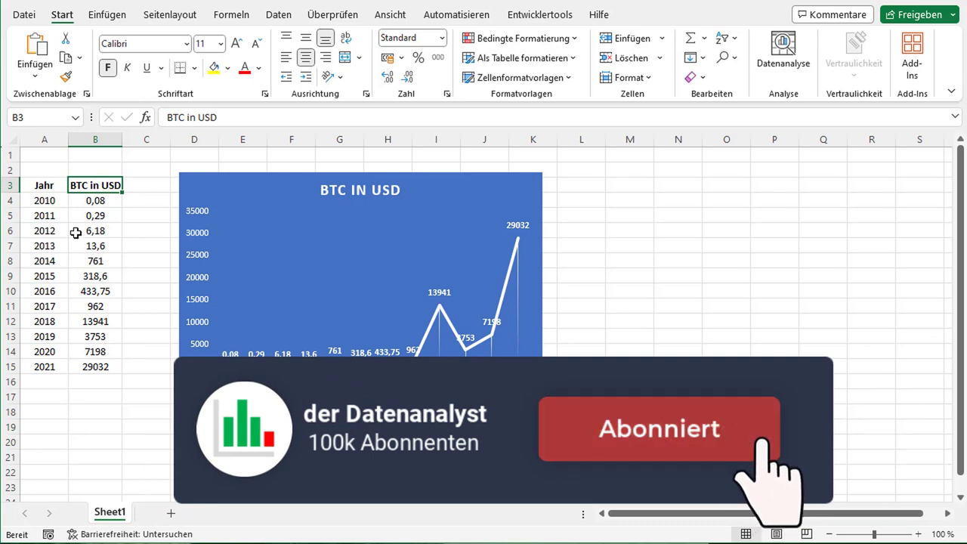
left_click(274, 190)
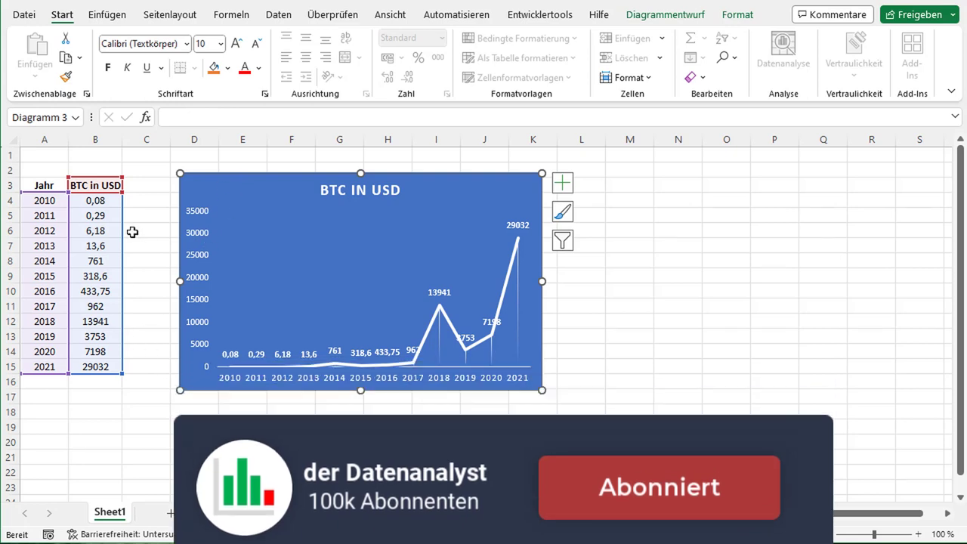
Delete the old chart and select the table range A3:B15 as the chart source.
key("Delete")
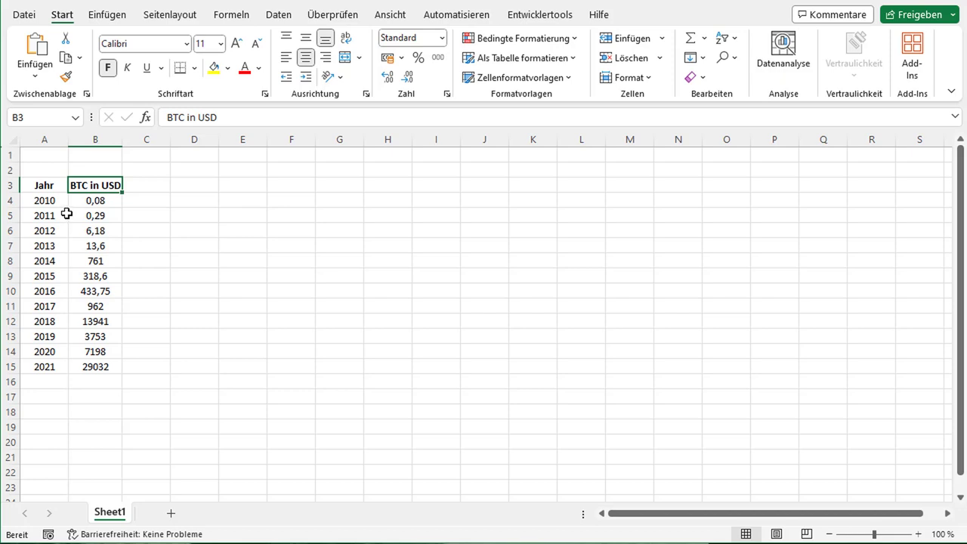
mouse_move(46, 186)
left_mouse_down()
mouse_move(73, 192)
mouse_move(86, 367)
left_mouse_up()
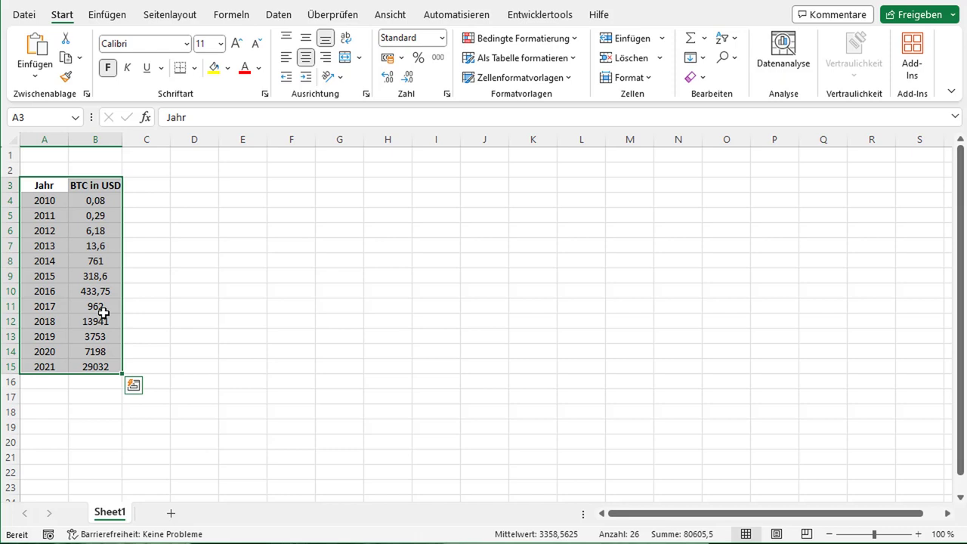
left_click(102, 20)
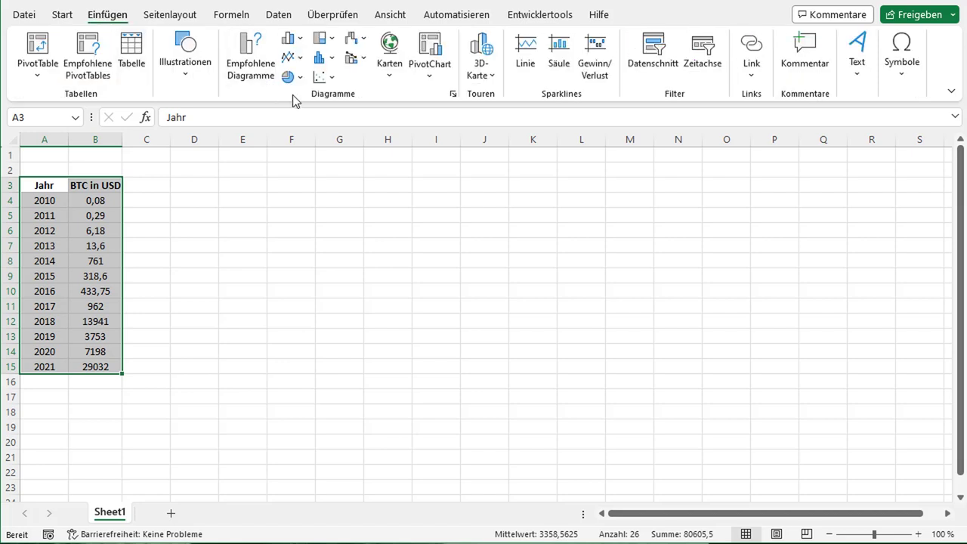
Show Empfohlene Diagramme for the table and move the Diagramm einfügen dialog slightly aside.
left_click(252, 81)
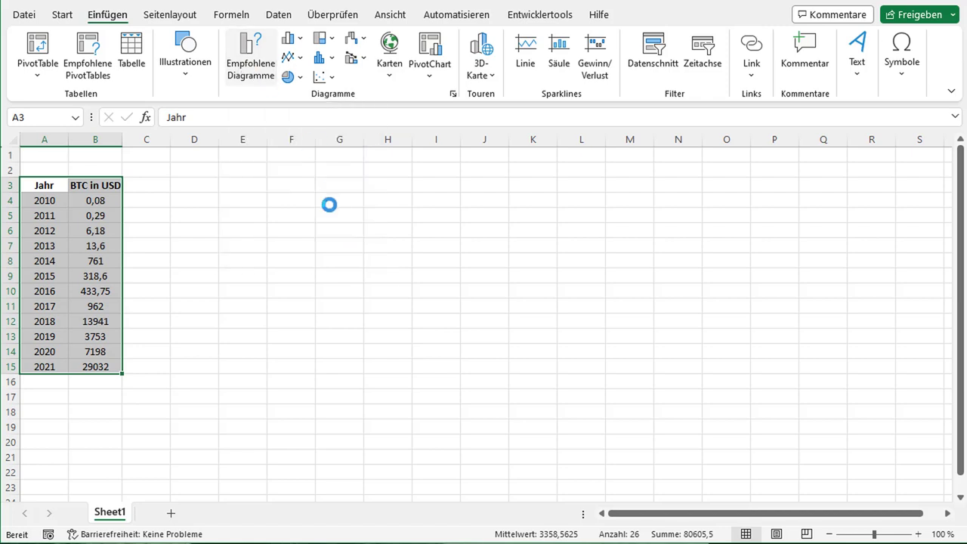
left_click_drag(419, 52, 346, 60)
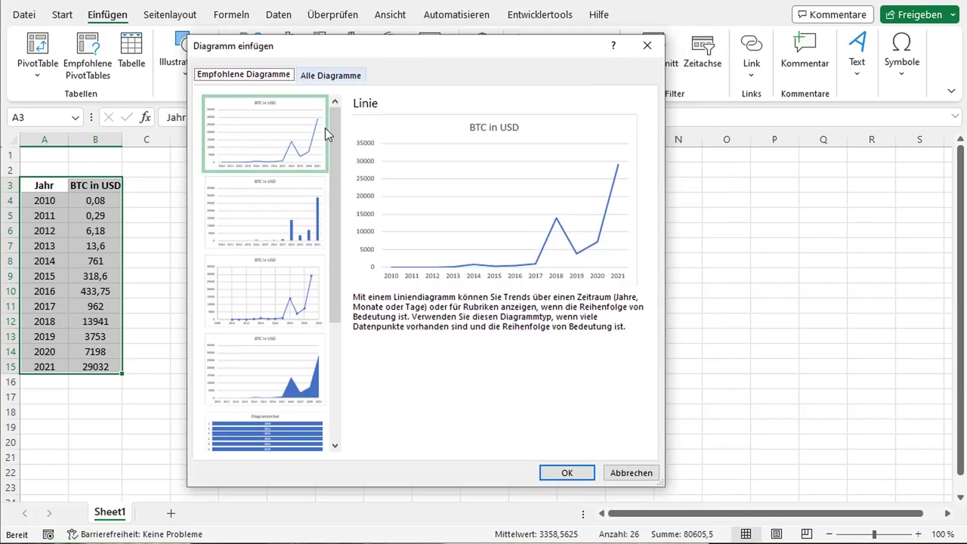
mouse_move(331, 136)
left_mouse_down()
mouse_move(332, 226)
mouse_move(345, 121)
left_mouse_up()
Insert the recommended line chart beside the table and apply the 4th light gradient chart style.
left_click(565, 471)
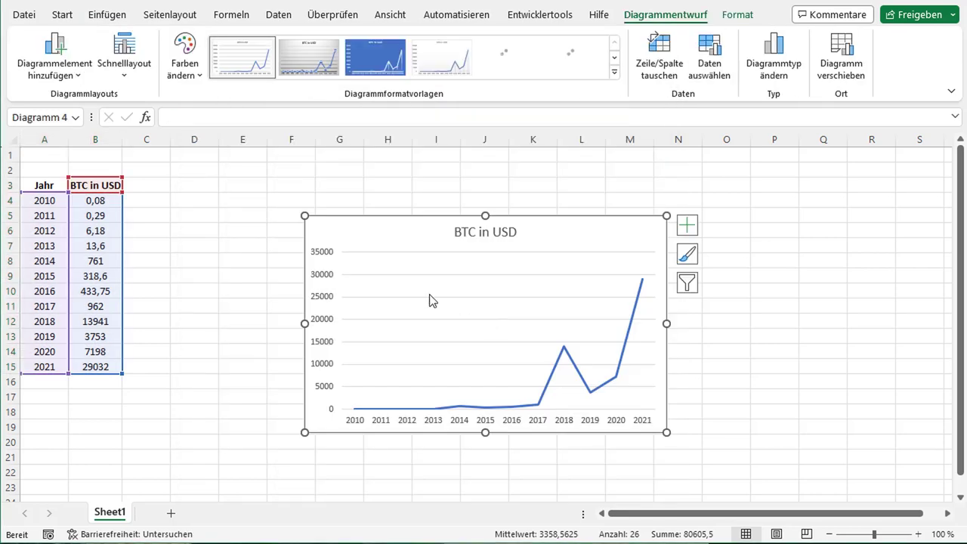
left_click_drag(401, 222, 266, 180)
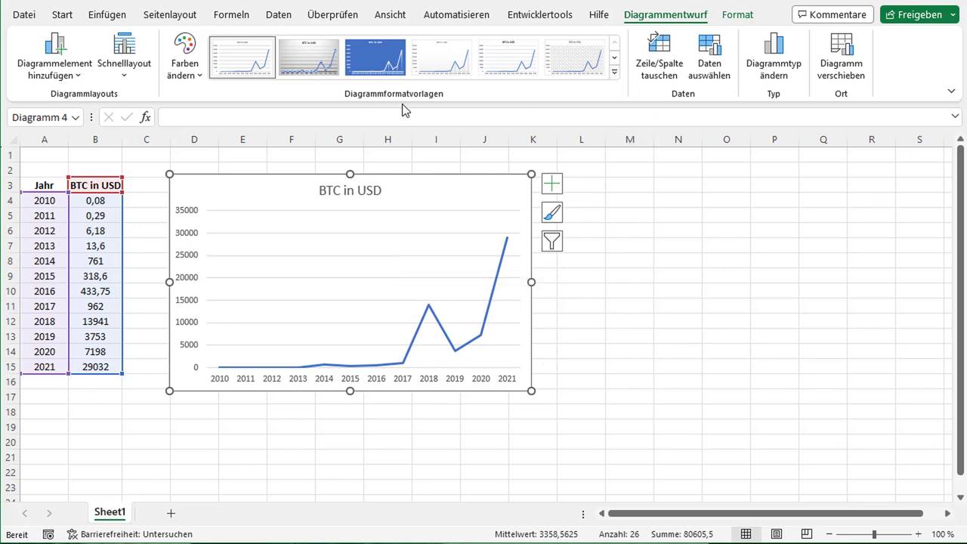
left_click(614, 71)
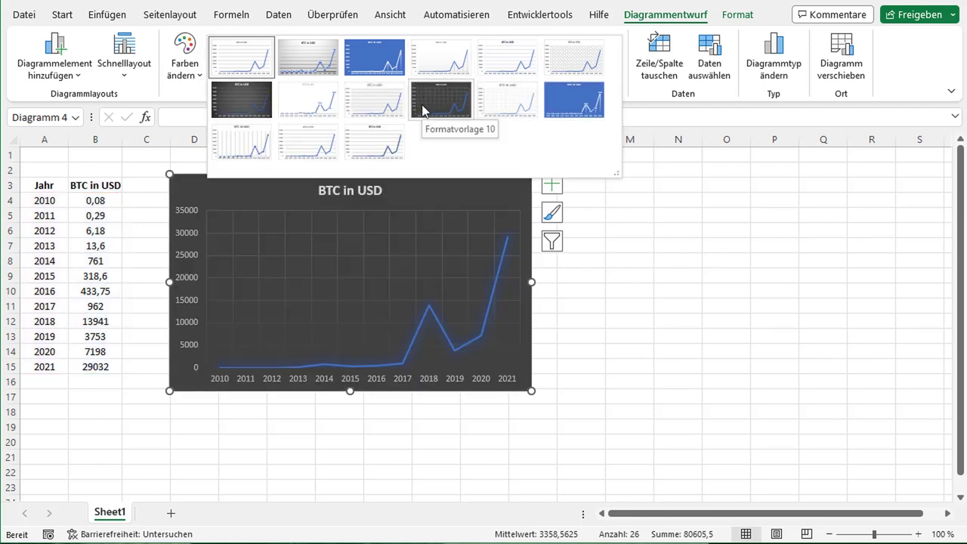
left_click(455, 67)
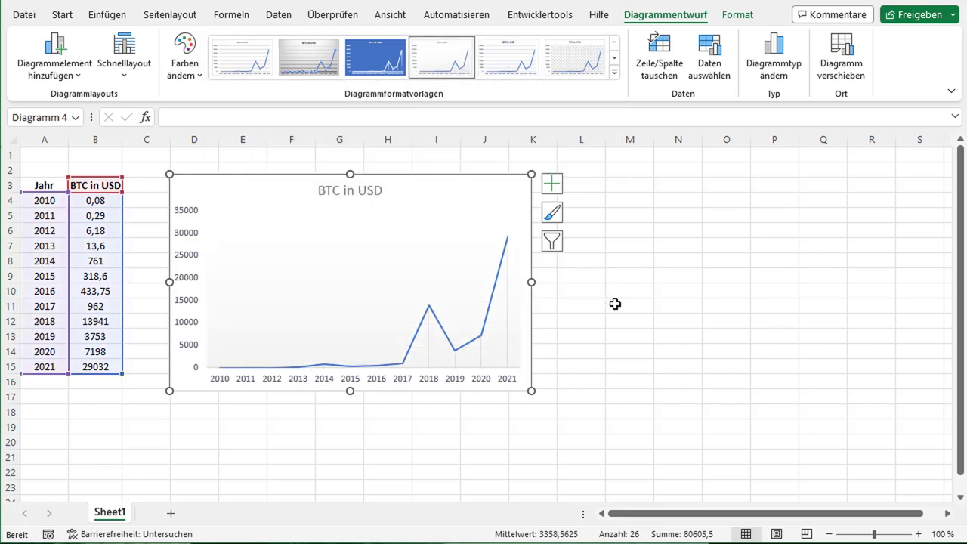
left_click(614, 304)
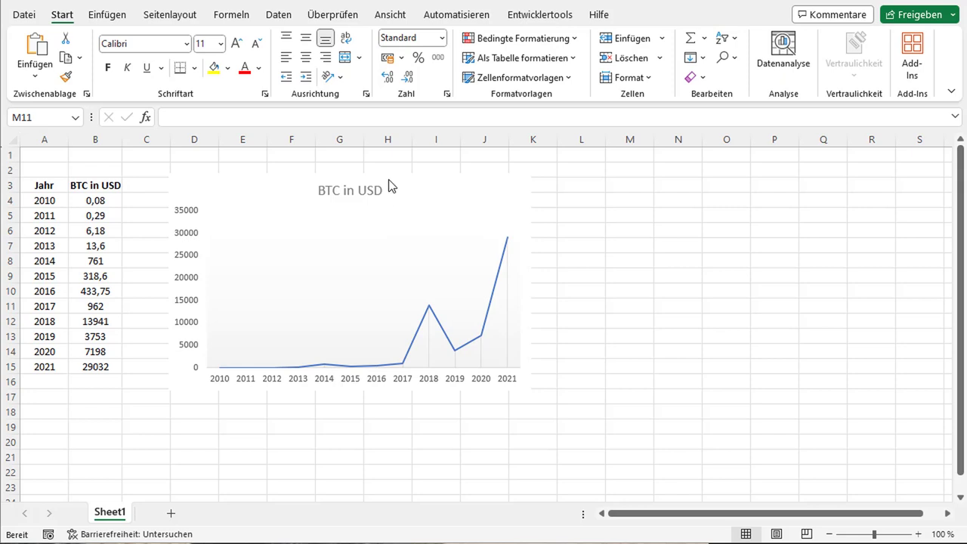
Turn on Datenbeschriftungen so every point shows its BTC value, from 0,08 to 29032.
left_click(373, 230)
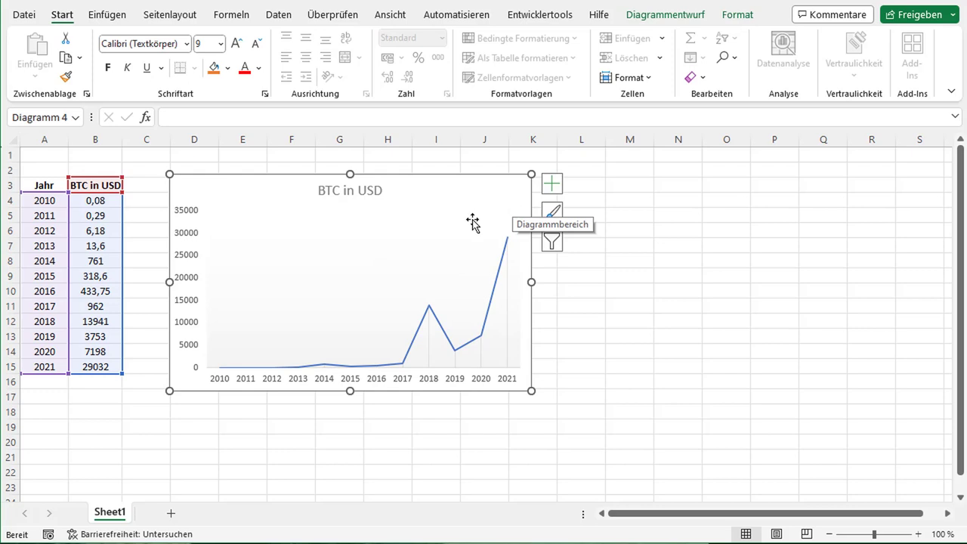
left_click(557, 192)
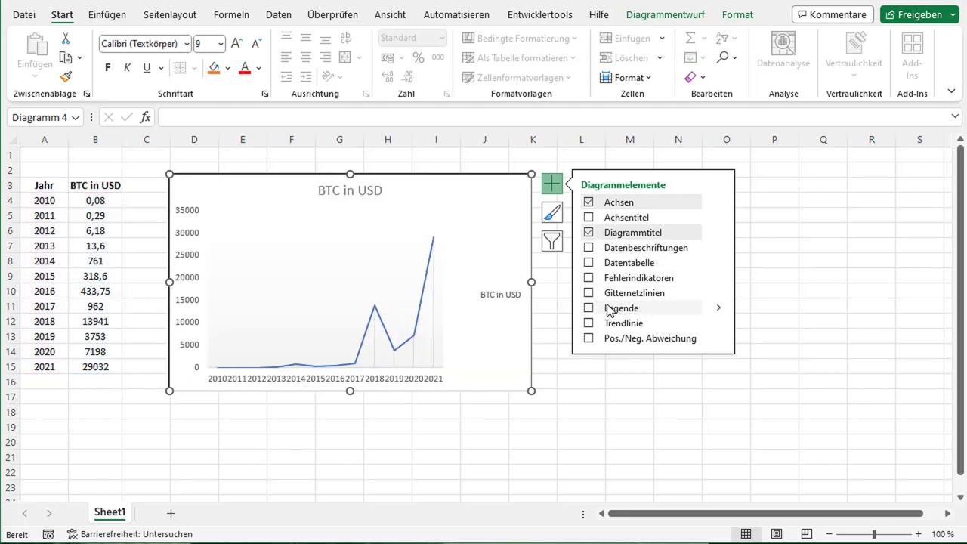
left_click(594, 252)
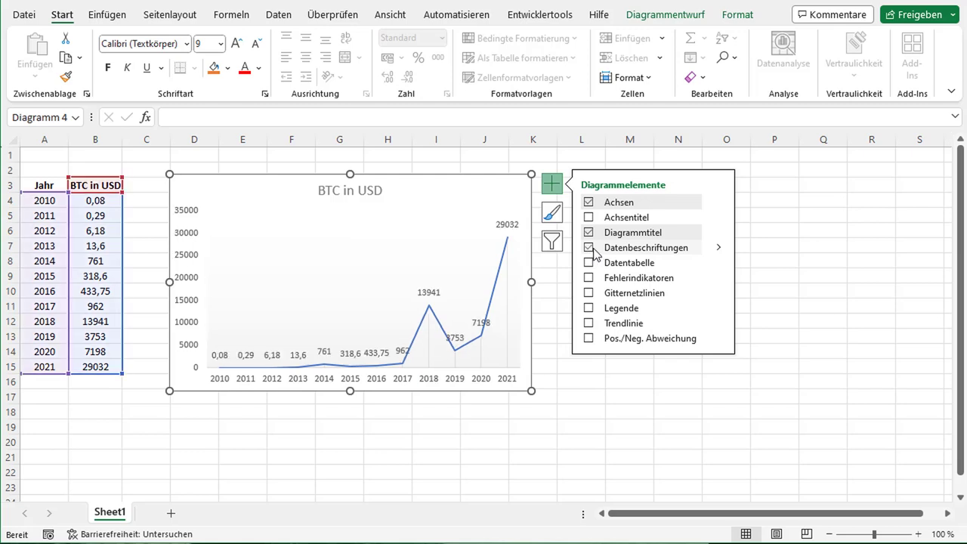
left_click(718, 248)
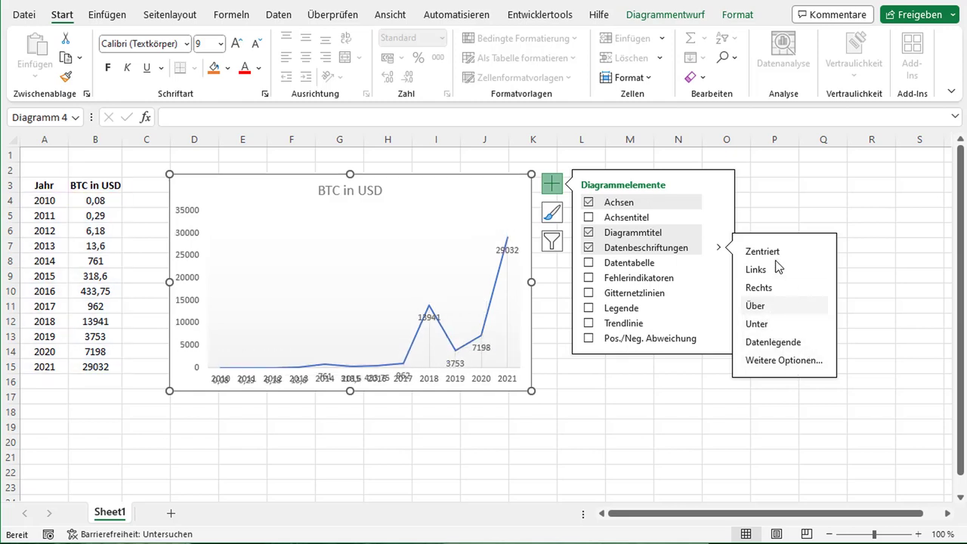
left_click(696, 254)
left_click(695, 254)
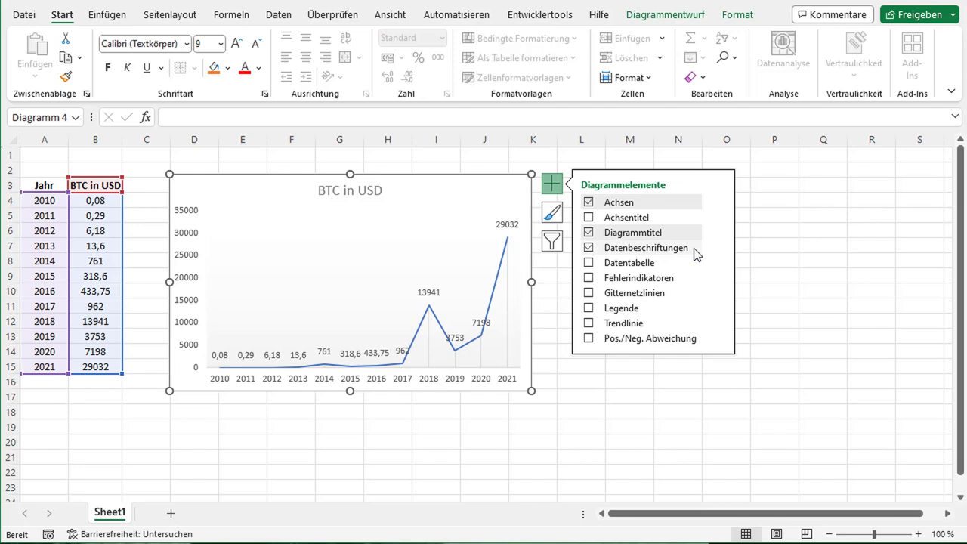
left_click(533, 170)
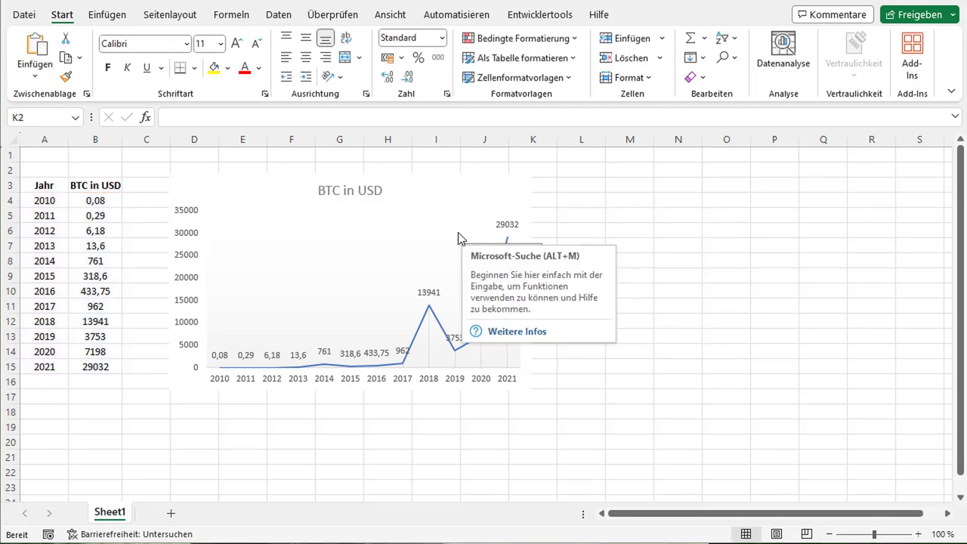
left_click(413, 206)
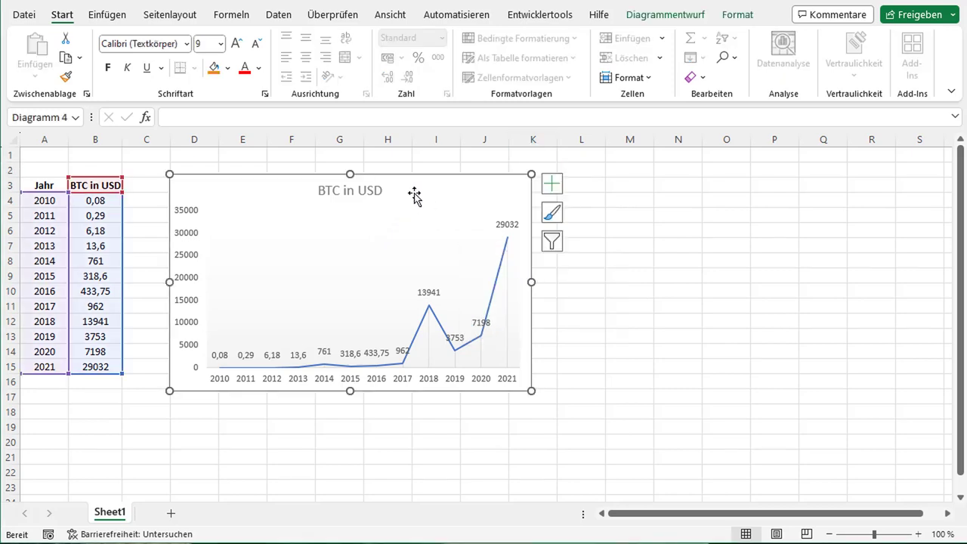
Open Diagrammbereich formatieren for the chart area, widen the pane, and view its Effekte settings.
double_click(406, 211)
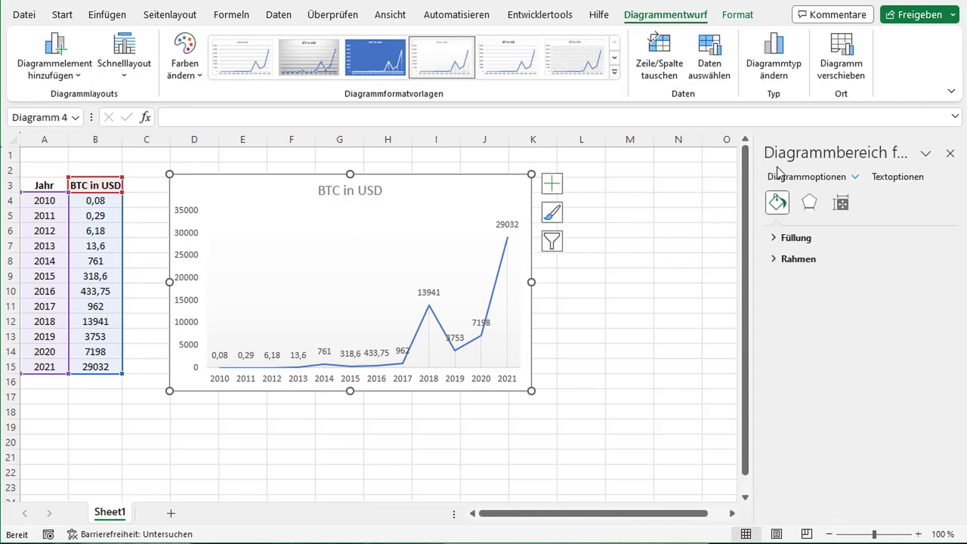
left_click_drag(753, 181, 621, 183)
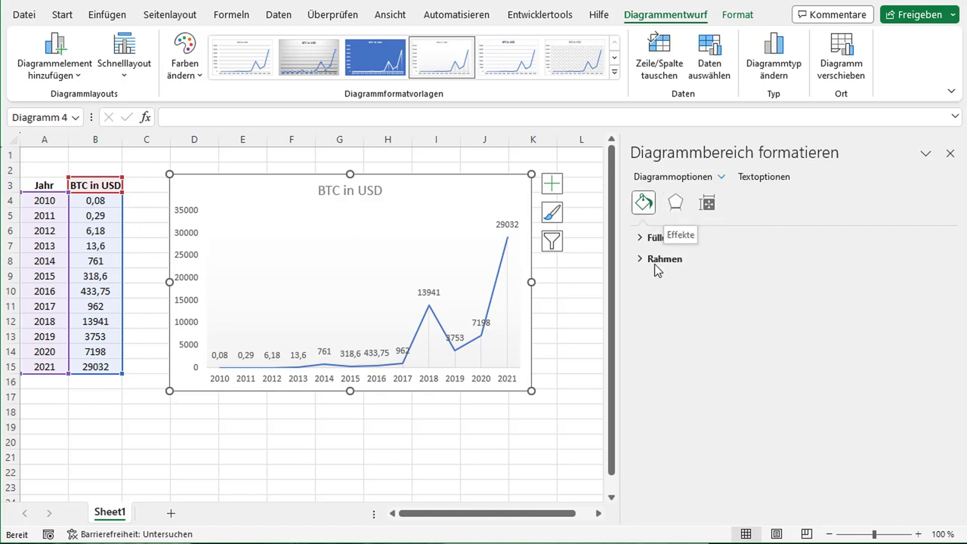
left_click(675, 207)
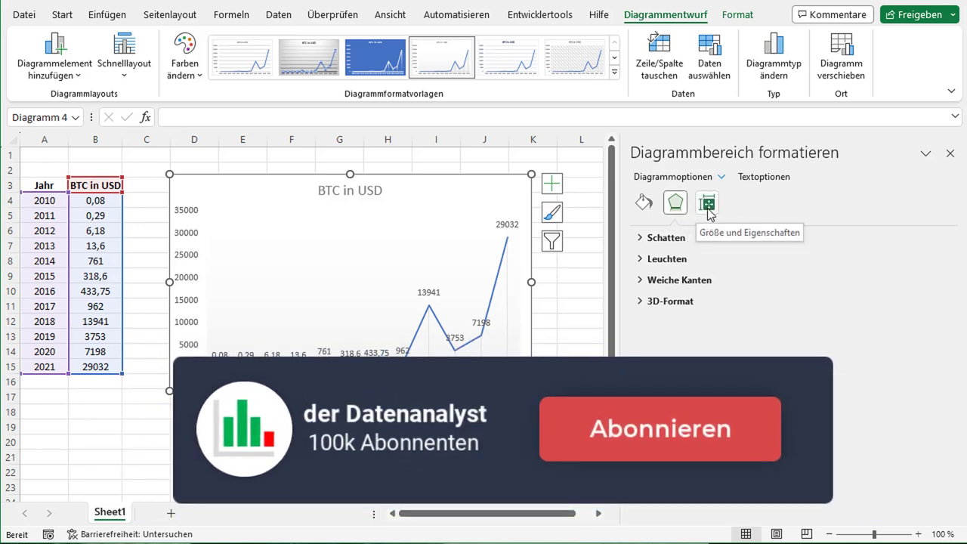
left_click(720, 178)
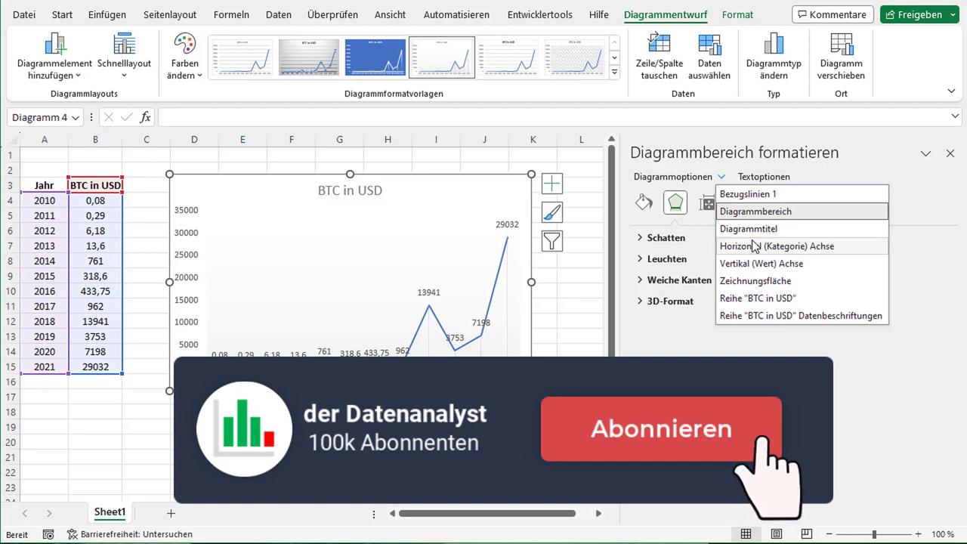
Switch the formatting pane from the BTC in USD series options to the Vertikal (Wert) Achse.
left_click(783, 299)
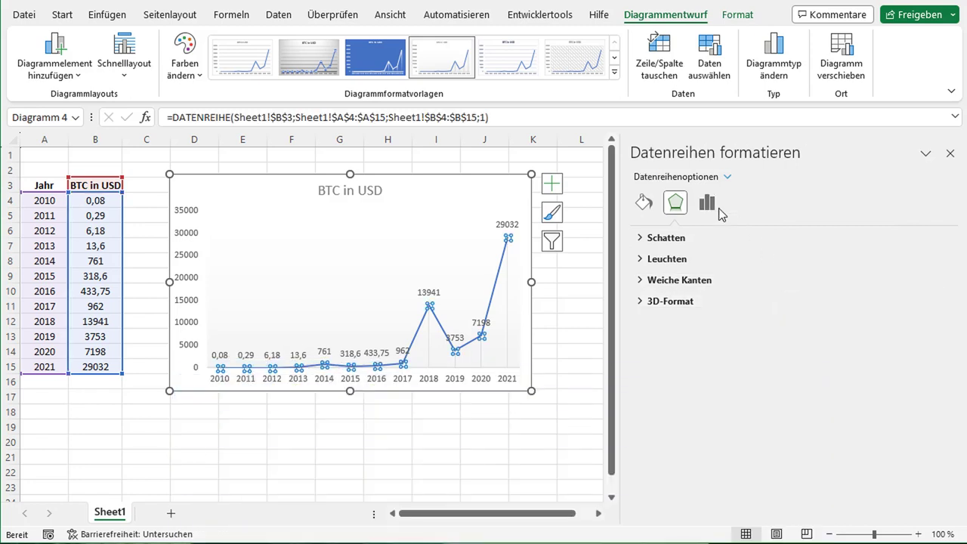
left_click(710, 204)
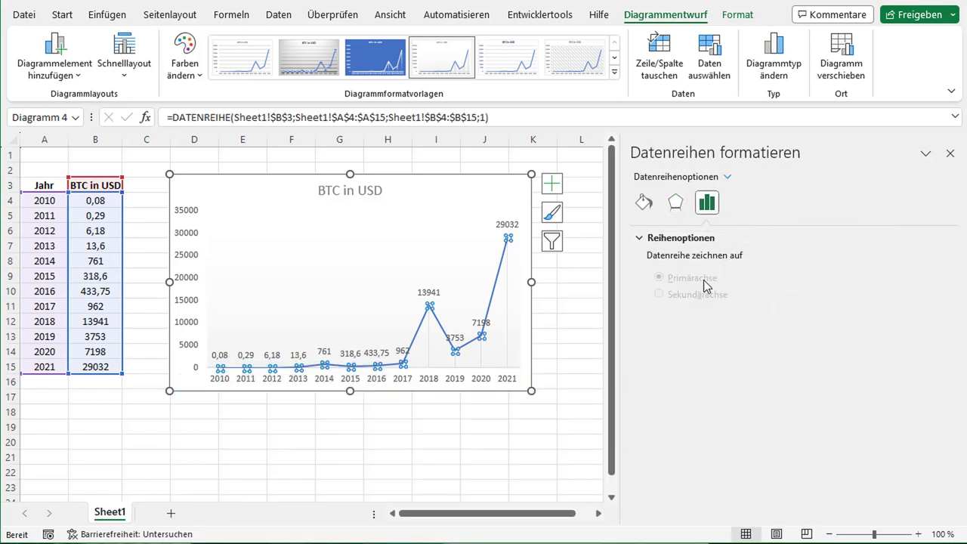
left_click(728, 177)
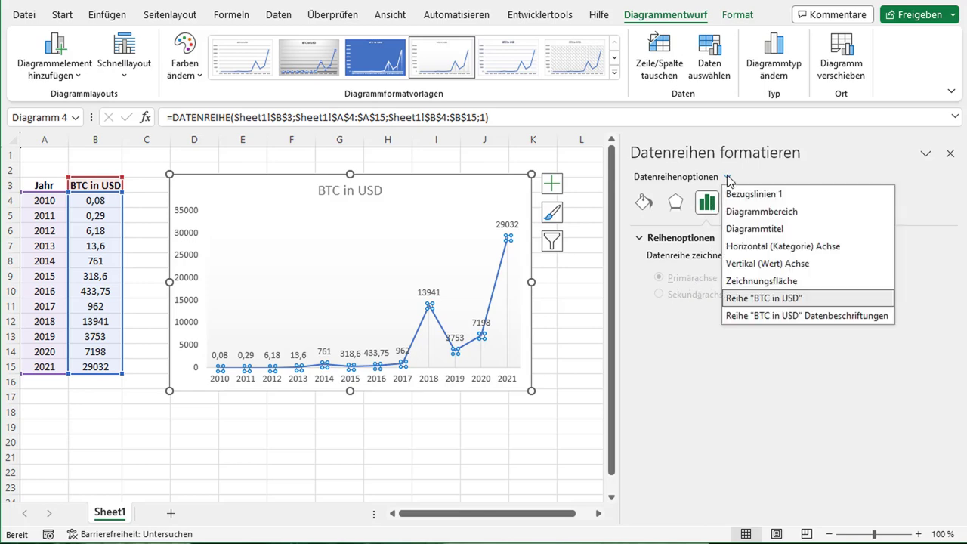
left_click(779, 264)
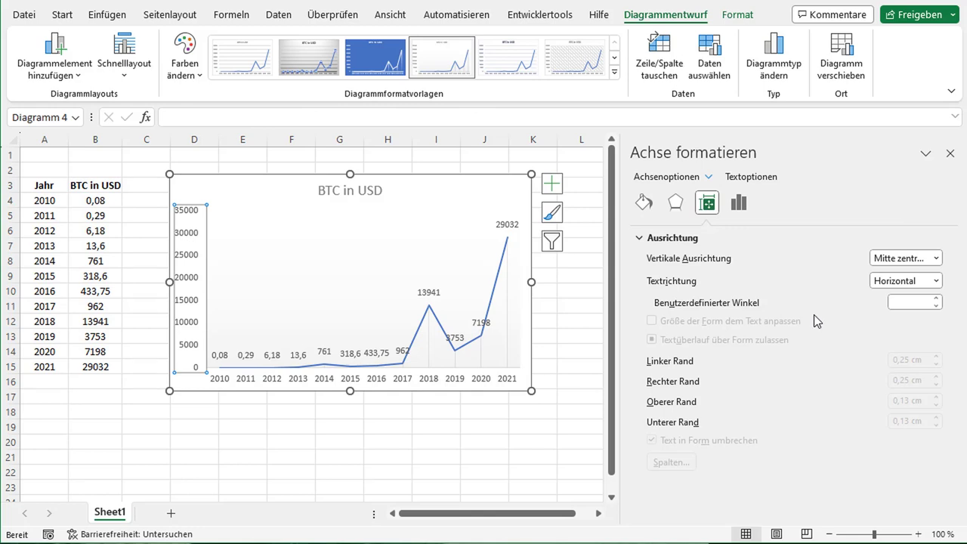
Enable base-10 Logarithmische Skalierung on the vertical axis, now spanning 0,01 to 100000.
left_click(741, 209)
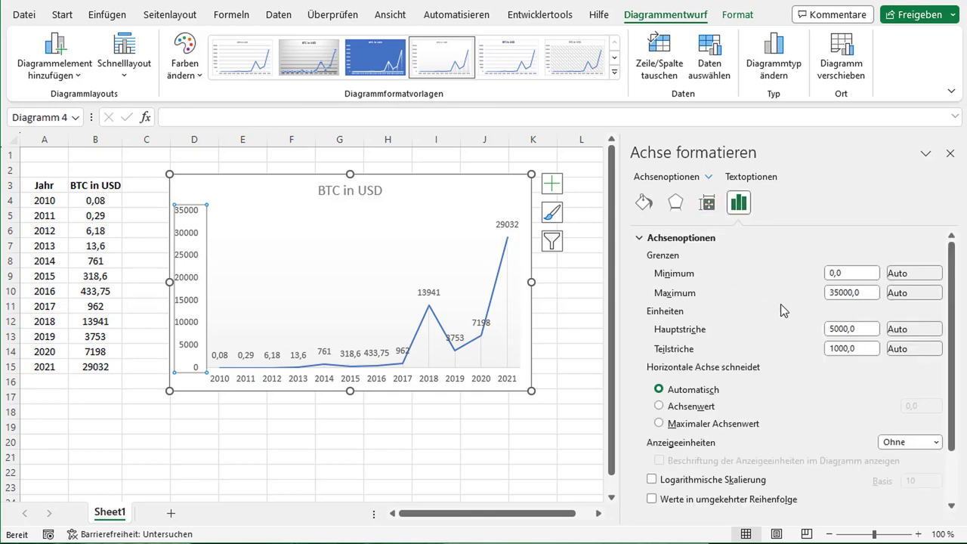
scroll(782, 306, "down", 2)
scroll(783, 317, "up", 2)
scroll(773, 412, "down", 2)
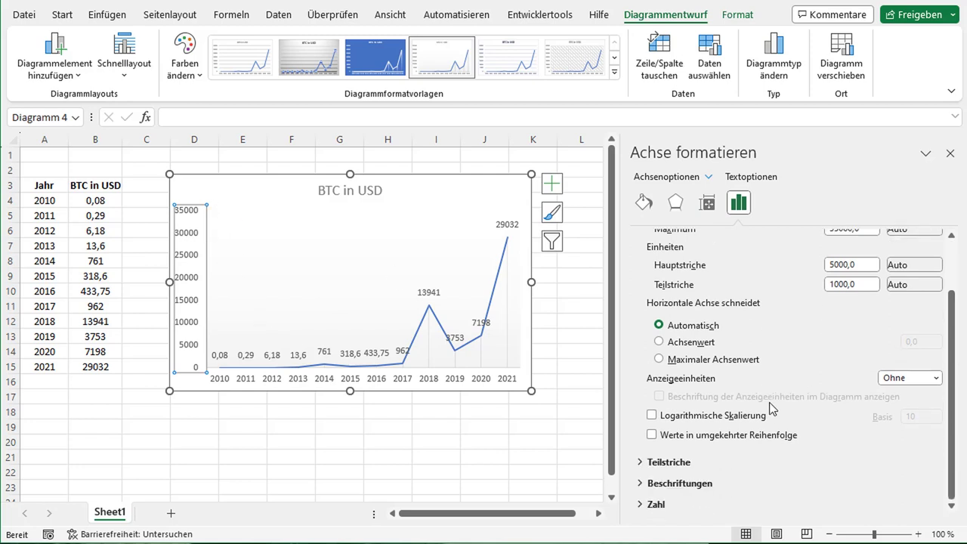
left_click(737, 423)
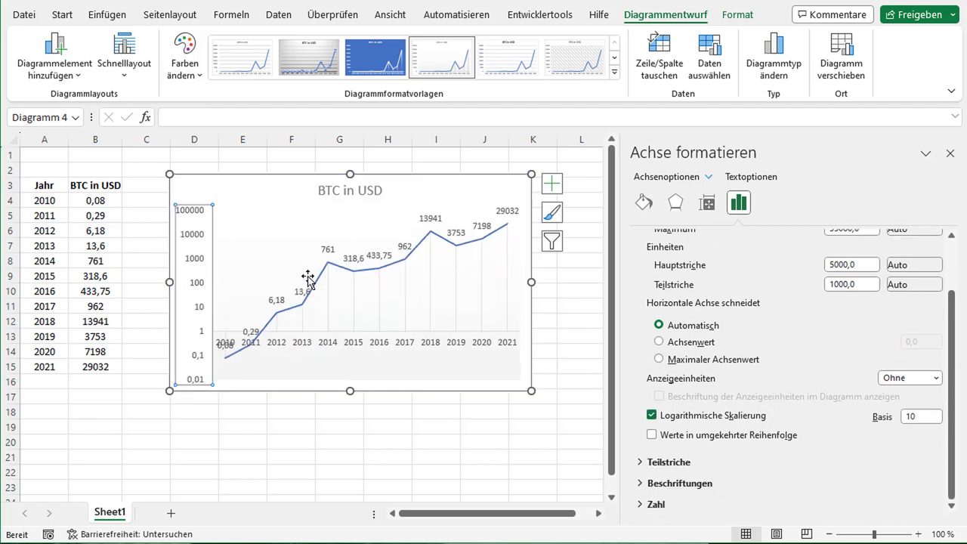